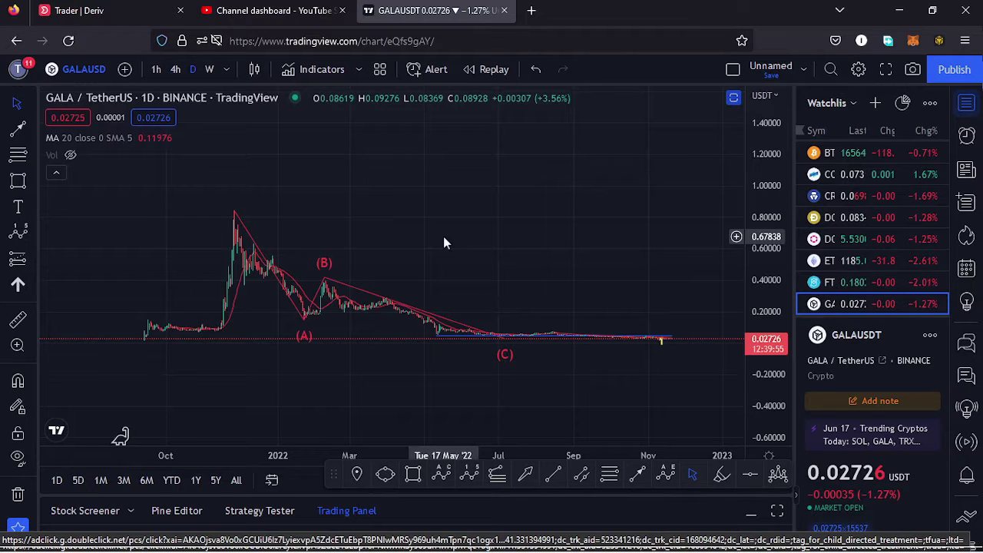
# Close the watchlist so the GALA daily chart with its ABC waves spans the full width
pyautogui.click(967, 102)
pyautogui.moveTo(618, 281); pyautogui.dragTo(632, 268)
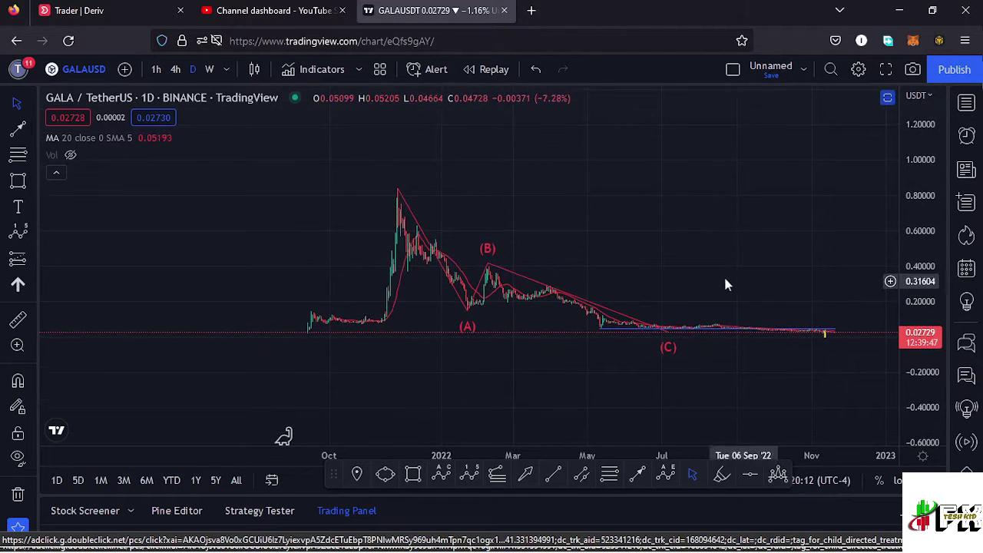
pyautogui.moveTo(688, 273); pyautogui.dragTo(663, 279)
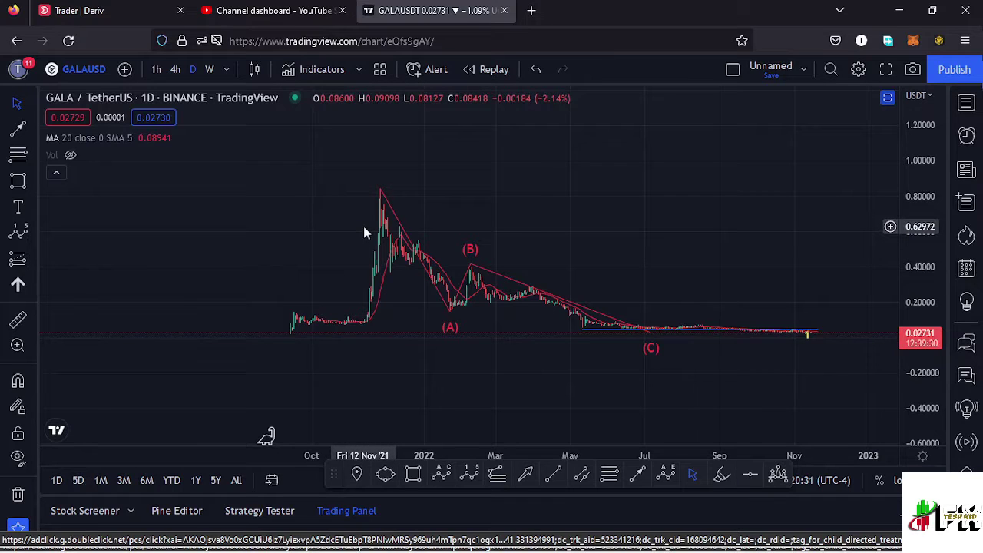
# Start an Elliott impulse wave with (0) at the Sep 2021 low and (1) at the Nov 2021 peak
pyautogui.click(377, 194)
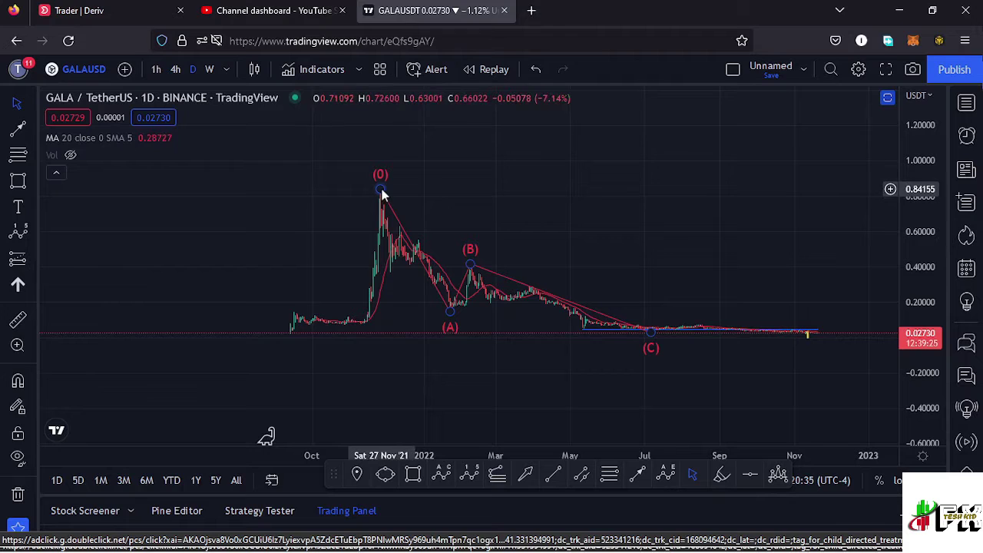
pyautogui.click(476, 420)
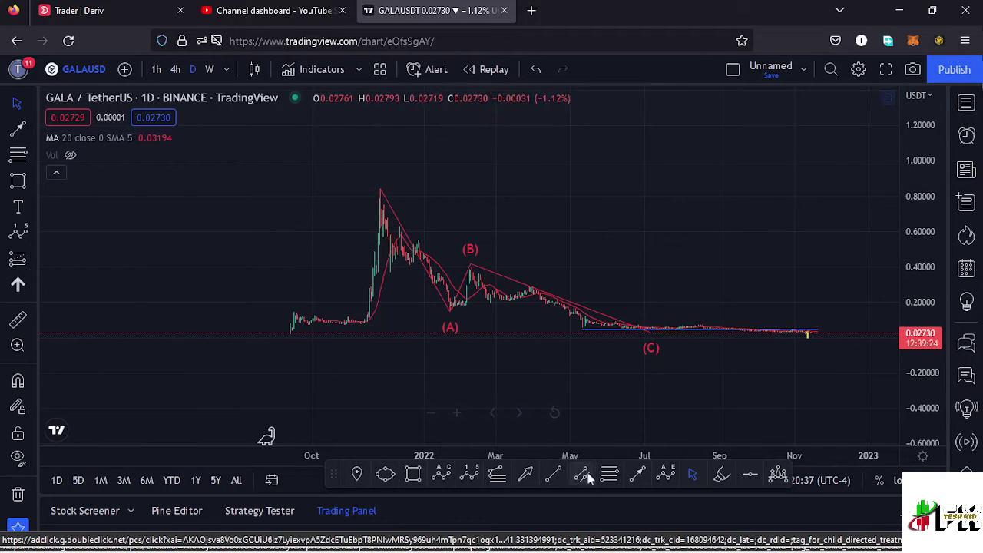
pyautogui.click(468, 474)
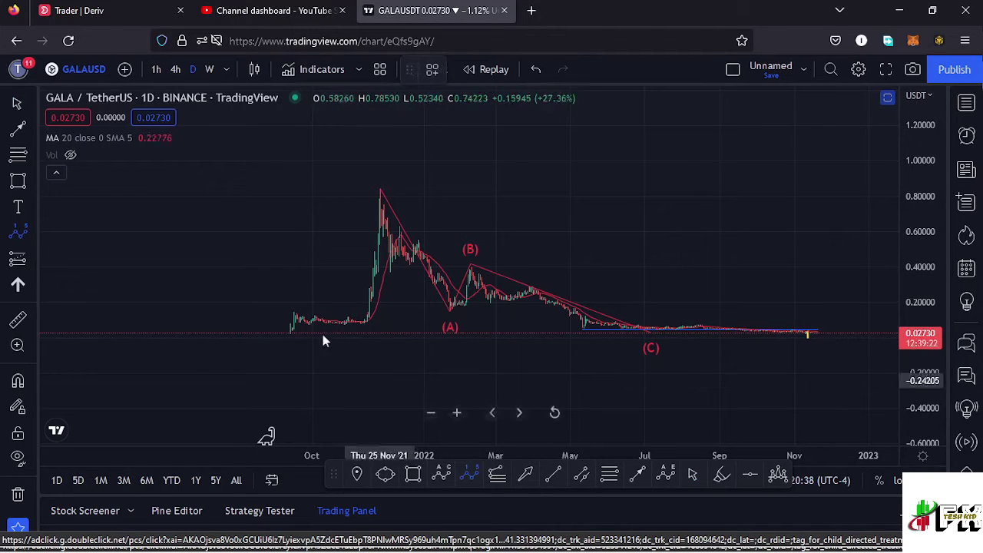
pyautogui.click(294, 327)
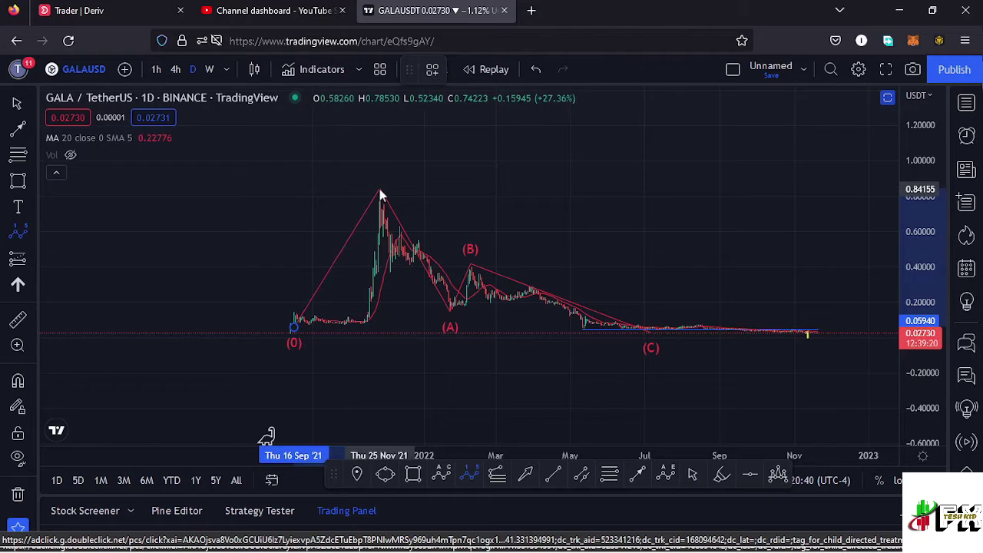
pyautogui.click(380, 191)
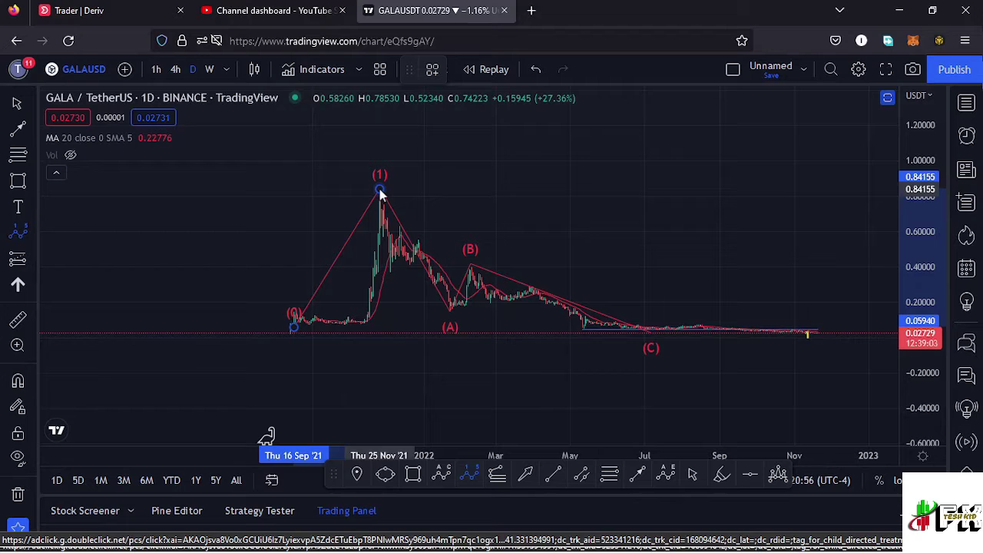
pyautogui.click(380, 192)
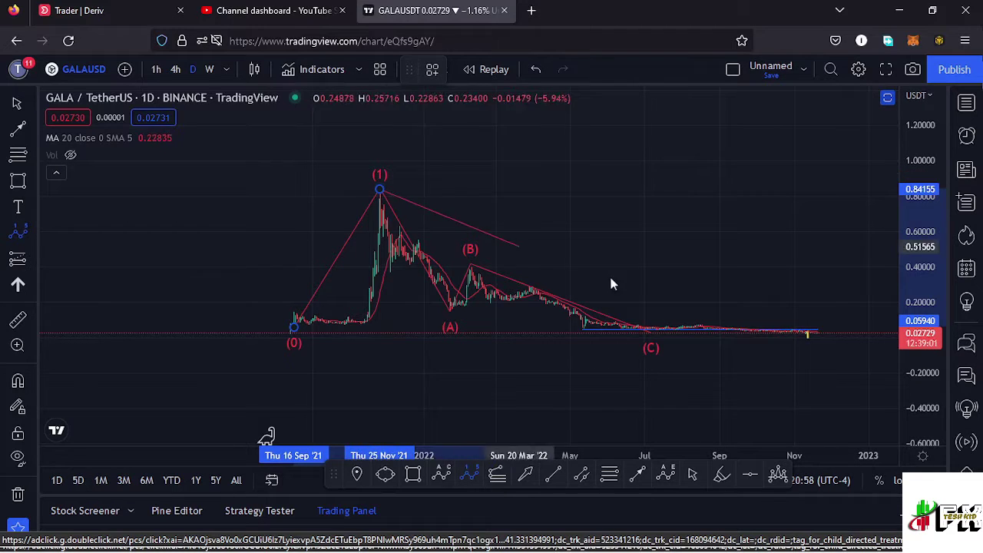
# Place wave (2) at the July 2022 low and project (3) near 1.18, (4) near 0.86, (5) higher
pyautogui.click(649, 335)
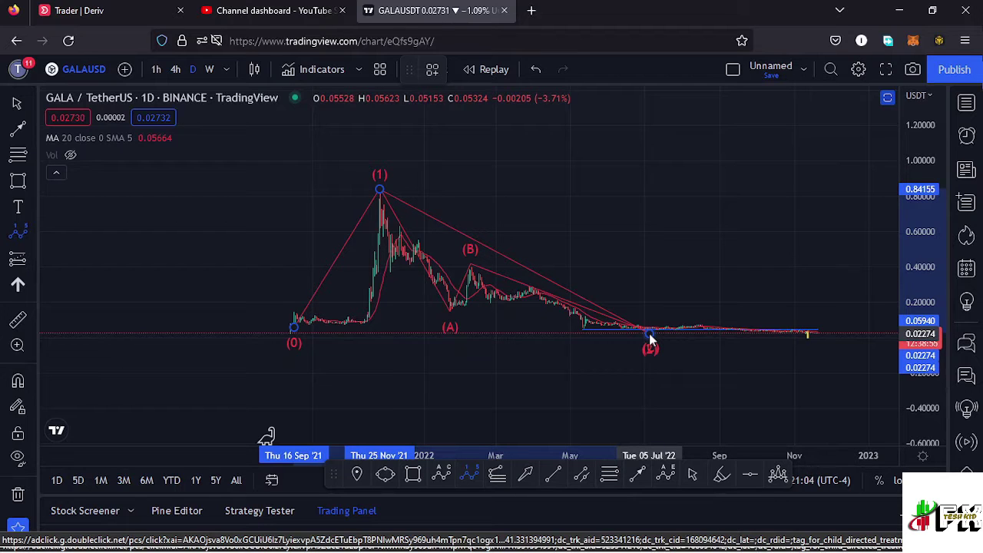
pyautogui.click(723, 128)
pyautogui.click(771, 184)
pyautogui.click(818, 90)
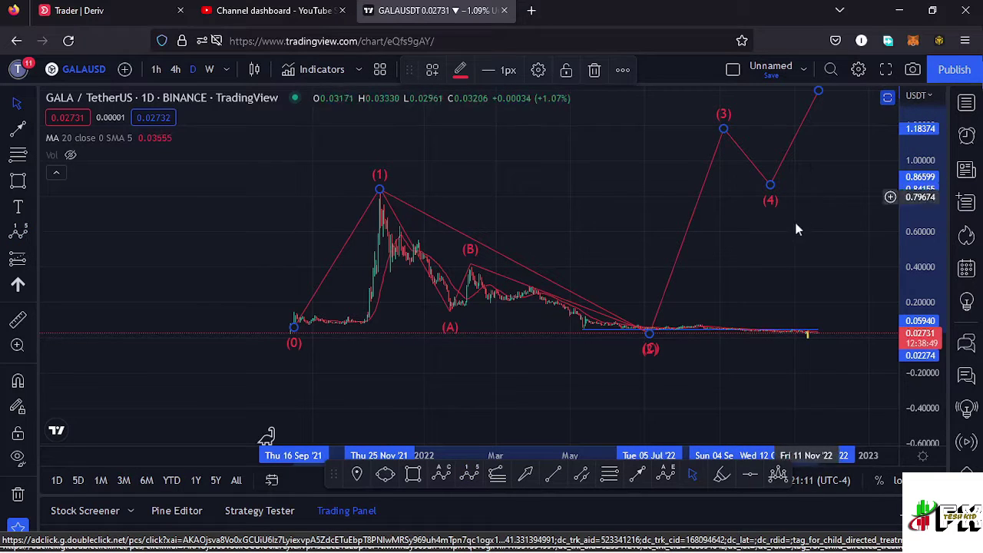
pyautogui.moveTo(728, 271); pyautogui.dragTo(728, 256)
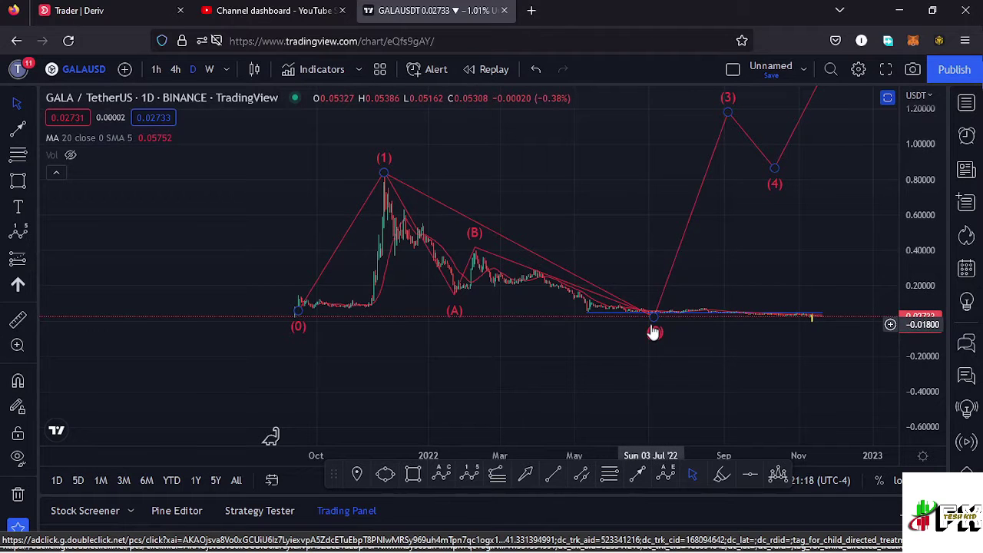
pyautogui.moveTo(727, 254); pyautogui.dragTo(652, 310)
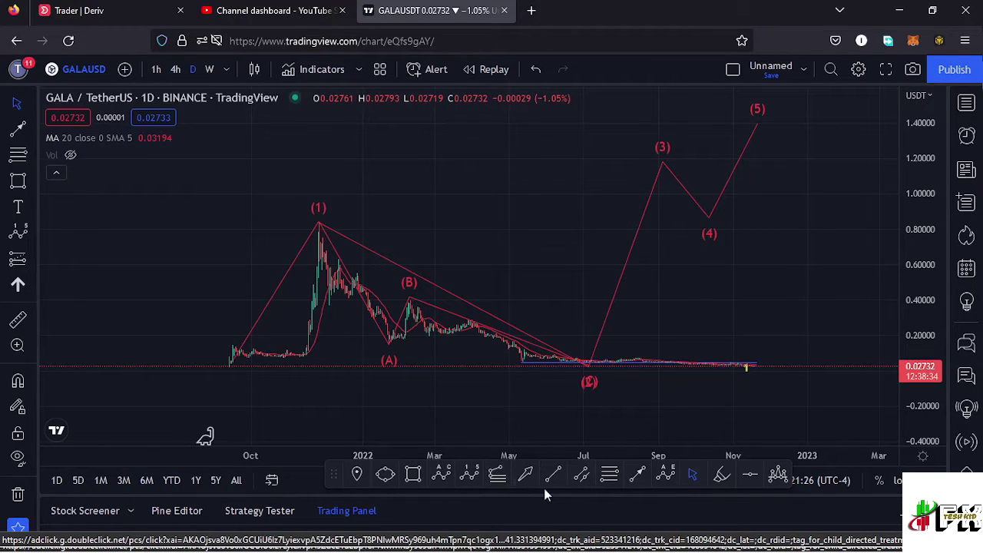
pyautogui.click(499, 476)
pyautogui.click(229, 367)
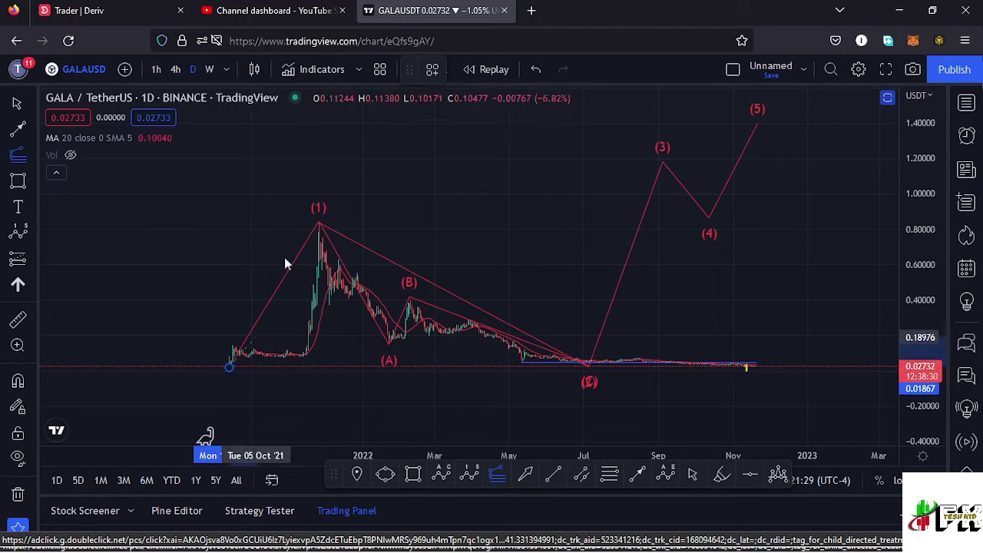
pyautogui.click(318, 221)
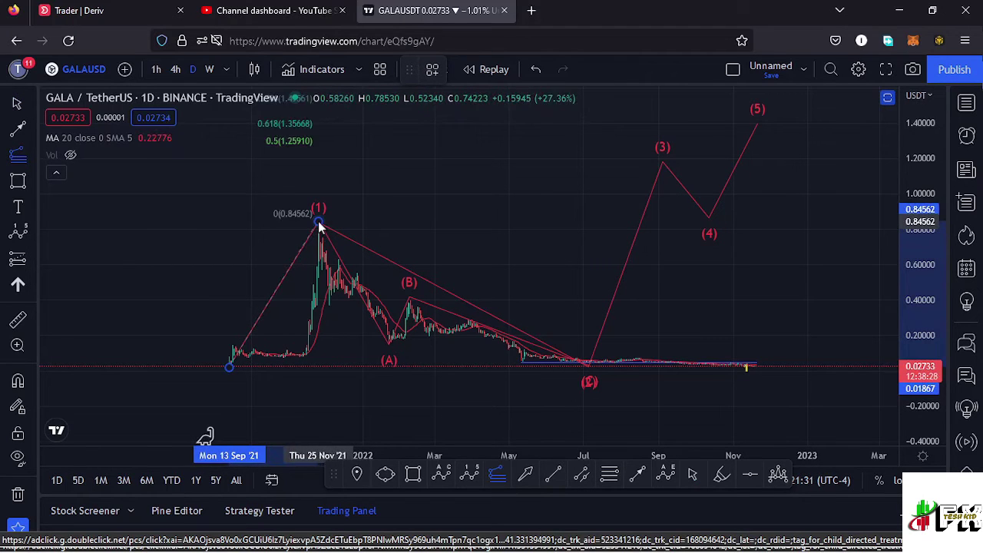
pyautogui.click(822, 366)
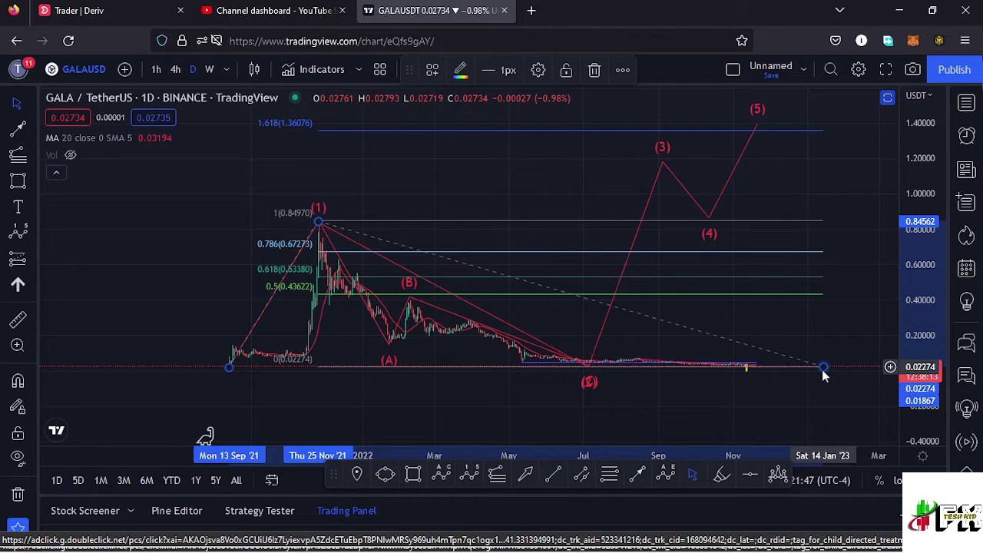
pyautogui.press('Delete')
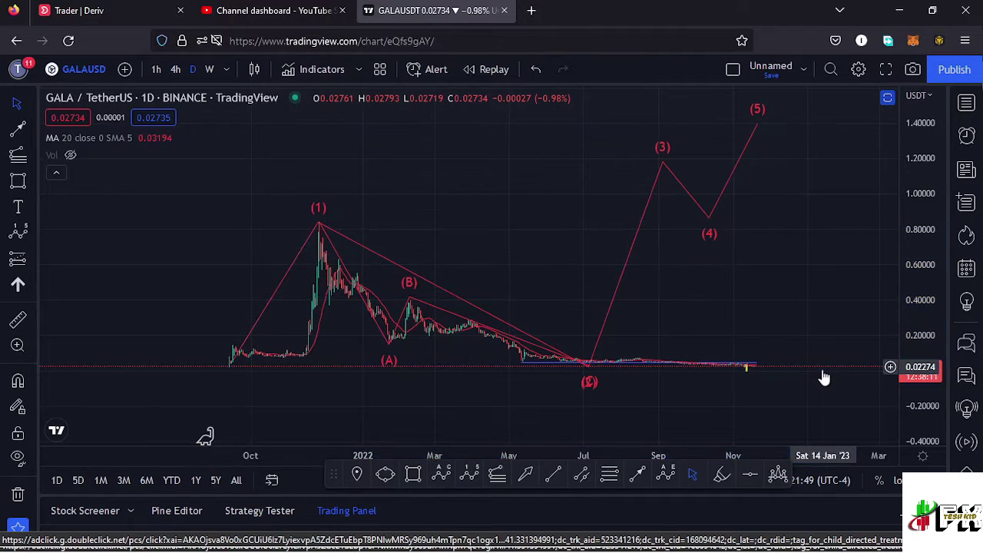
pyautogui.moveTo(703, 329); pyautogui.dragTo(707, 317)
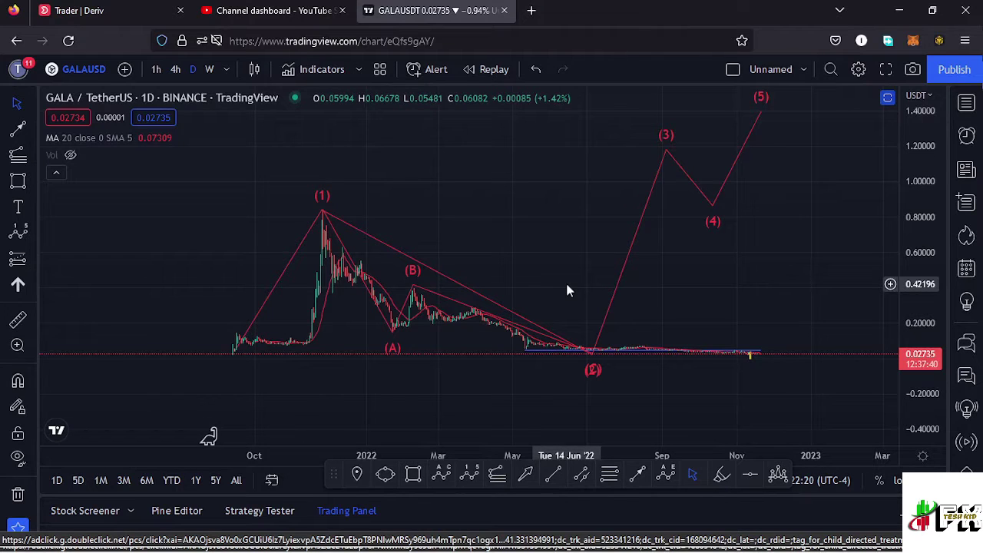
# Switch to the 1h timeframe, zoom onto the November 2022 candles, and begin a wave at the 9 Nov low
pyautogui.click(156, 70)
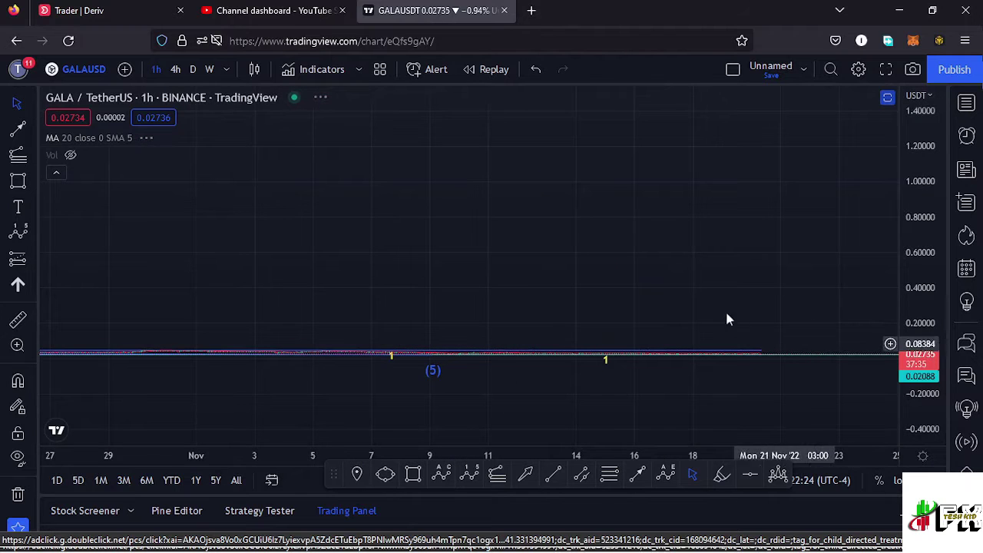
pyautogui.moveTo(919, 338)
pyautogui.mouseDown()
pyautogui.moveTo(920, 349)
pyautogui.moveTo(921, 304)
pyautogui.moveTo(921, 331)
pyautogui.mouseUp()
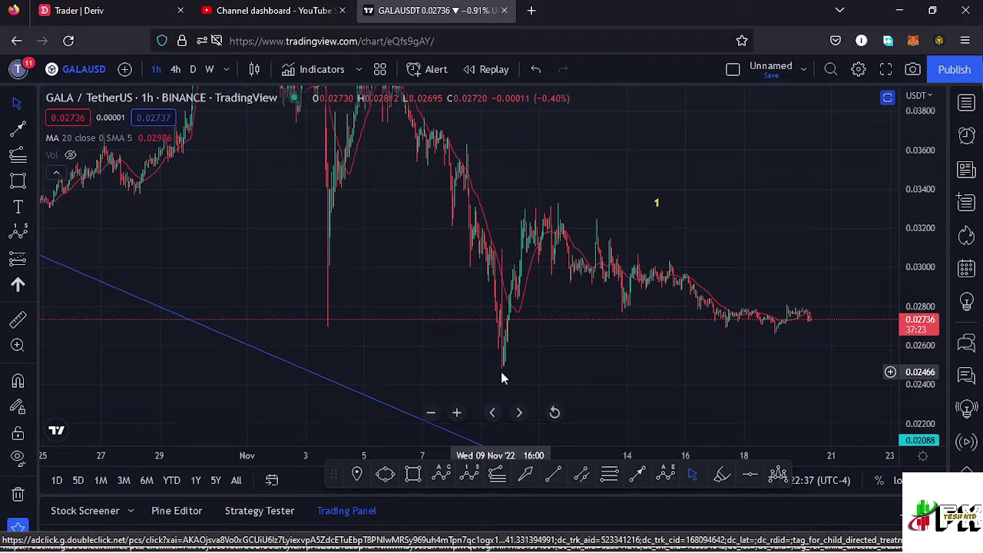
pyautogui.scroll(2, 523, 372)
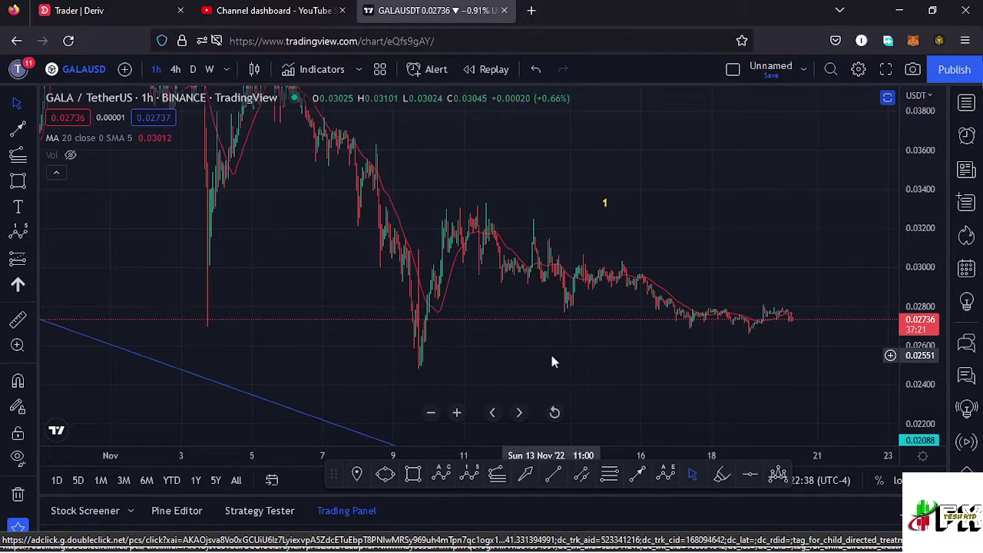
pyautogui.scroll(3, 522, 357)
pyautogui.moveTo(924, 323); pyautogui.dragTo(924, 341)
pyautogui.scroll(2, 549, 341)
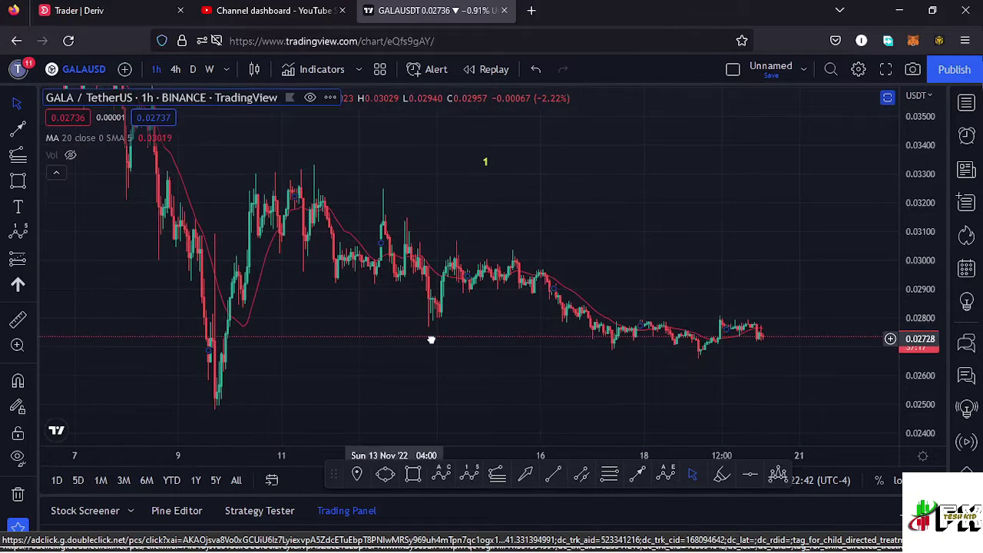
pyautogui.moveTo(423, 339); pyautogui.dragTo(463, 341)
pyautogui.click(468, 474)
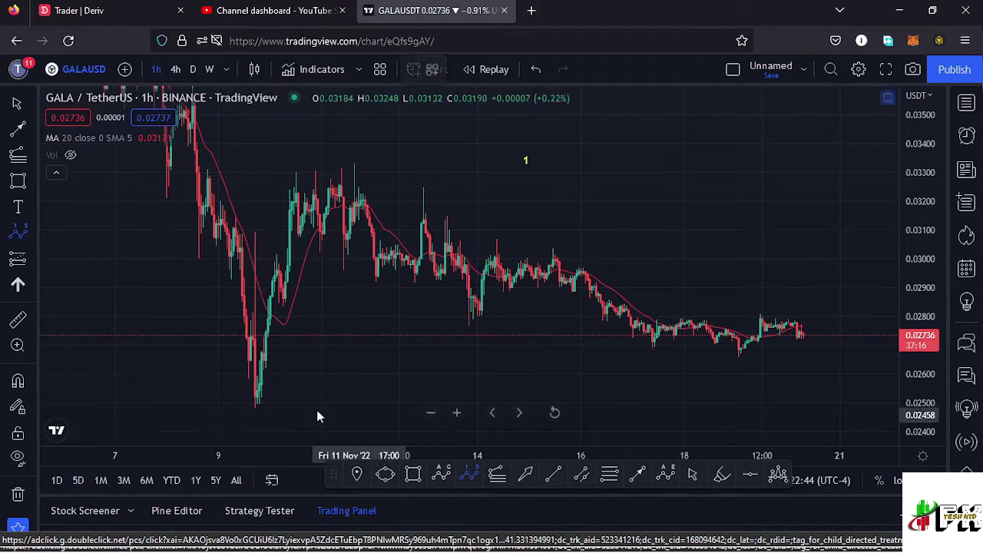
pyautogui.click(253, 405)
# Place wave points (1)–(5) on the 1h chart, then adjust (0) onto the low and (1) above the swing high
pyautogui.click(354, 159)
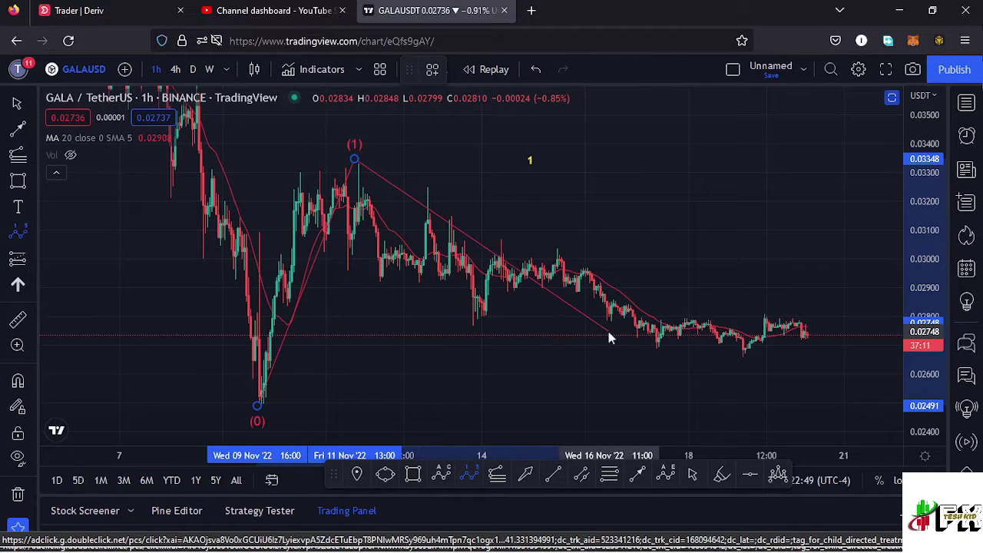
pyautogui.click(654, 347)
pyautogui.click(765, 117)
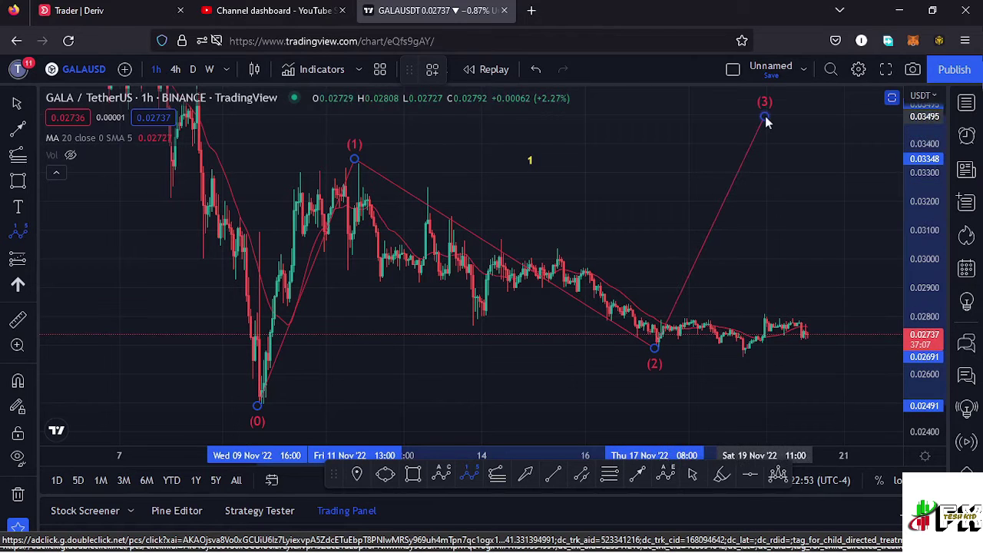
pyautogui.click(801, 166)
pyautogui.click(862, 96)
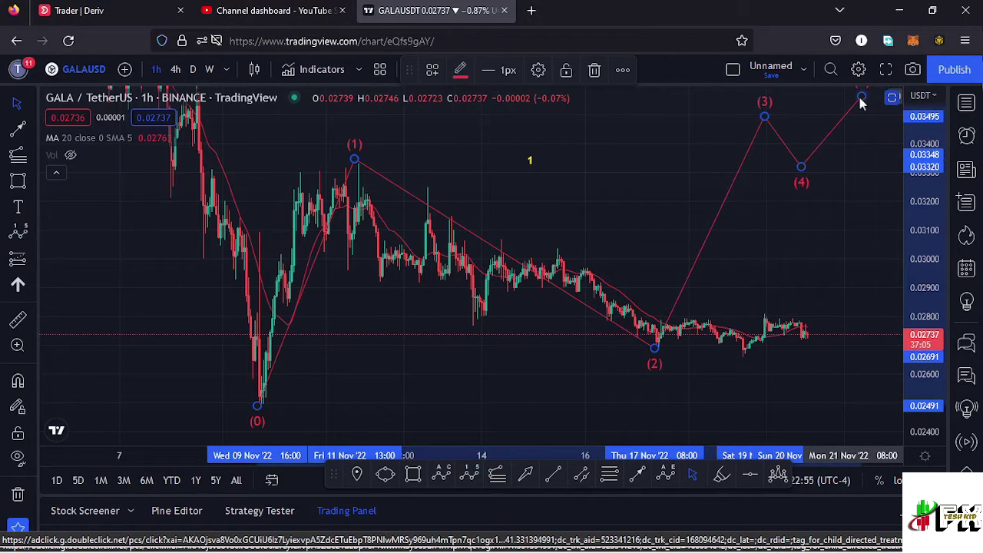
pyautogui.moveTo(527, 216); pyautogui.dragTo(561, 209)
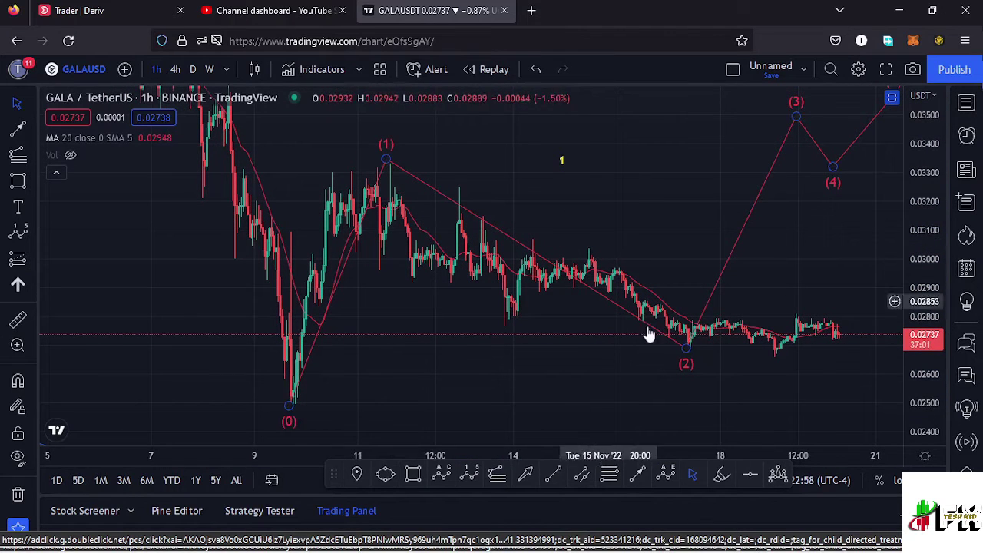
pyautogui.moveTo(289, 406); pyautogui.dragTo(259, 409)
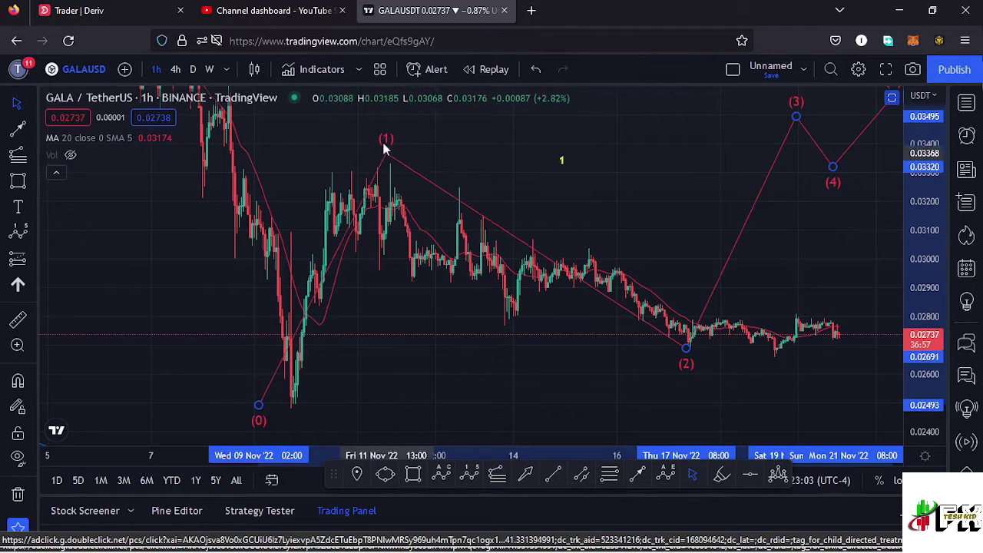
pyautogui.moveTo(388, 149); pyautogui.dragTo(384, 134)
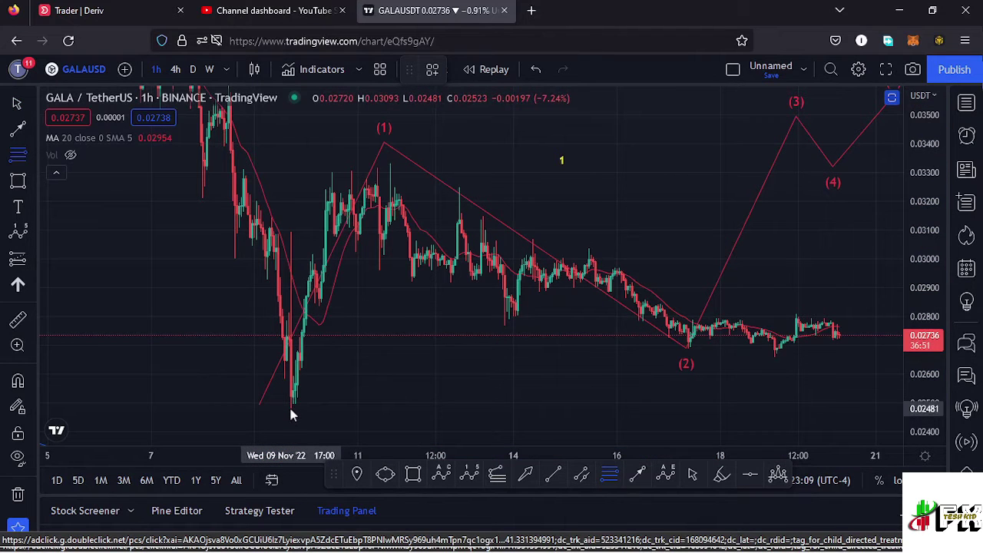
# Draw a Fibonacci retracement from the 0.02491 low up to 0.03338
pyautogui.click(290, 404)
pyautogui.click(653, 193)
pyautogui.moveTo(686, 192); pyautogui.dragTo(785, 165)
# Draw a supply-zone rectangle over the 0.5–0.618 band (about 0.0281–0.0291) and delete the Fib retracement
pyautogui.hscroll(5, 860, 228)
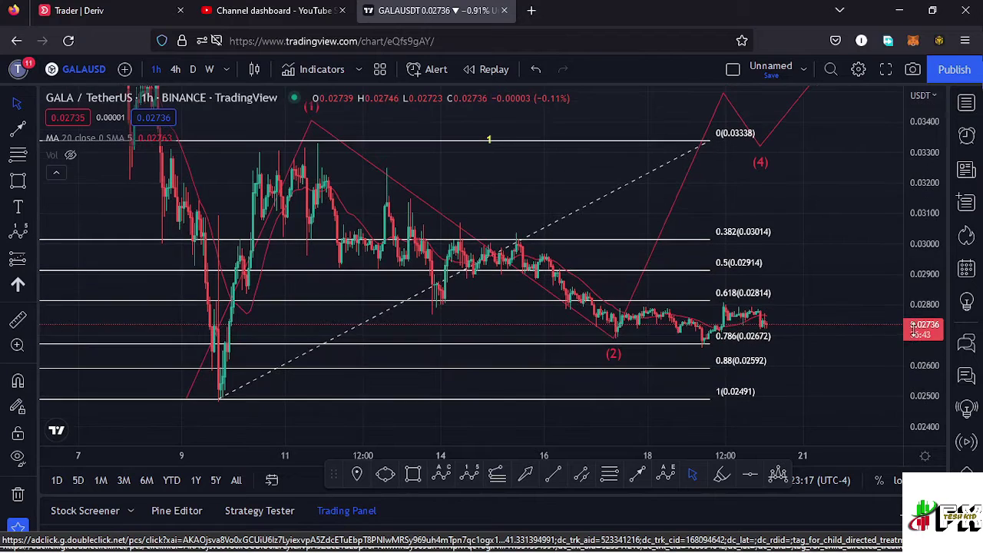
pyautogui.click(412, 473)
pyautogui.moveTo(556, 269); pyautogui.dragTo(658, 308)
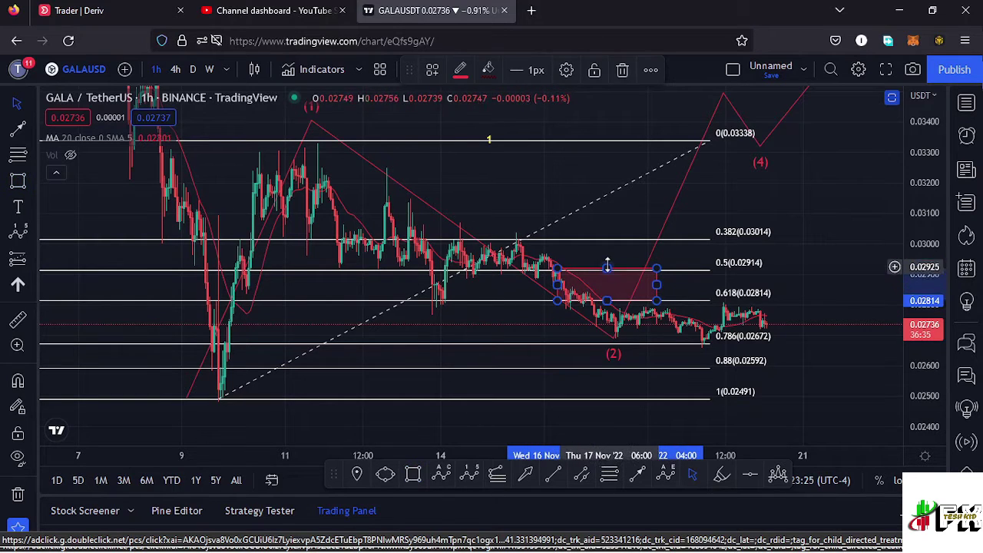
pyautogui.moveTo(607, 268); pyautogui.dragTo(607, 270)
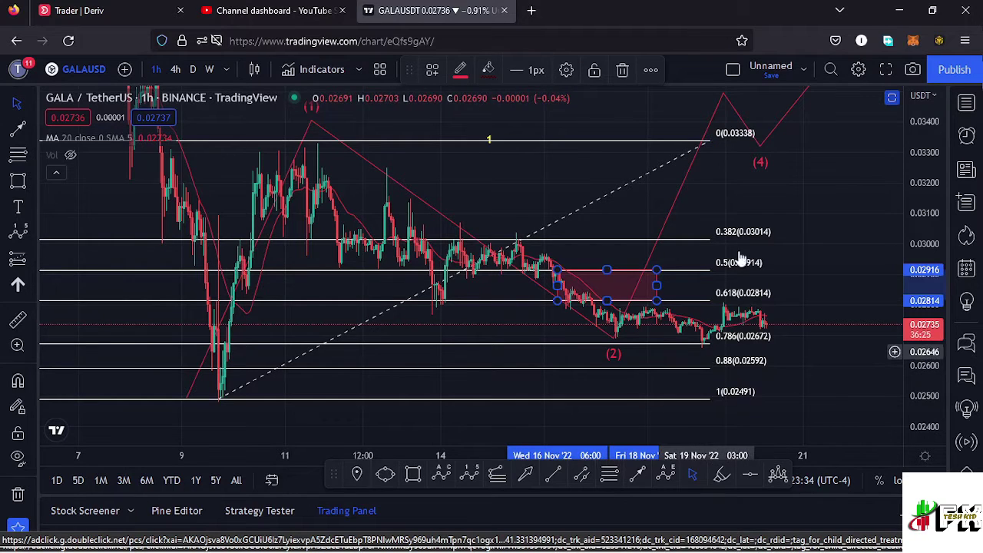
pyautogui.click(700, 151)
pyautogui.press('Delete')
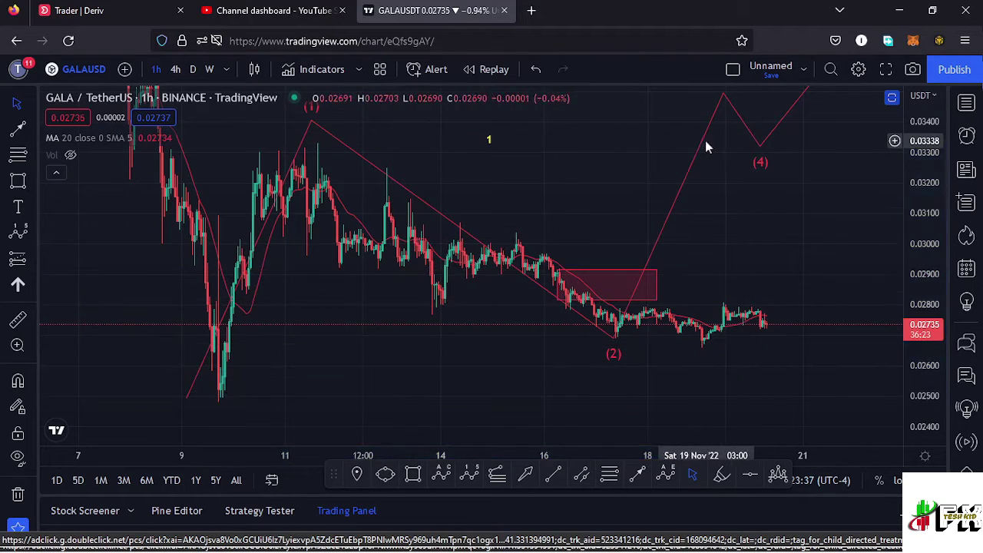
# Move Elliott wave point (2) down to the recent low and shift points (3) and (4) right
pyautogui.moveTo(730, 366); pyautogui.dragTo(631, 337)
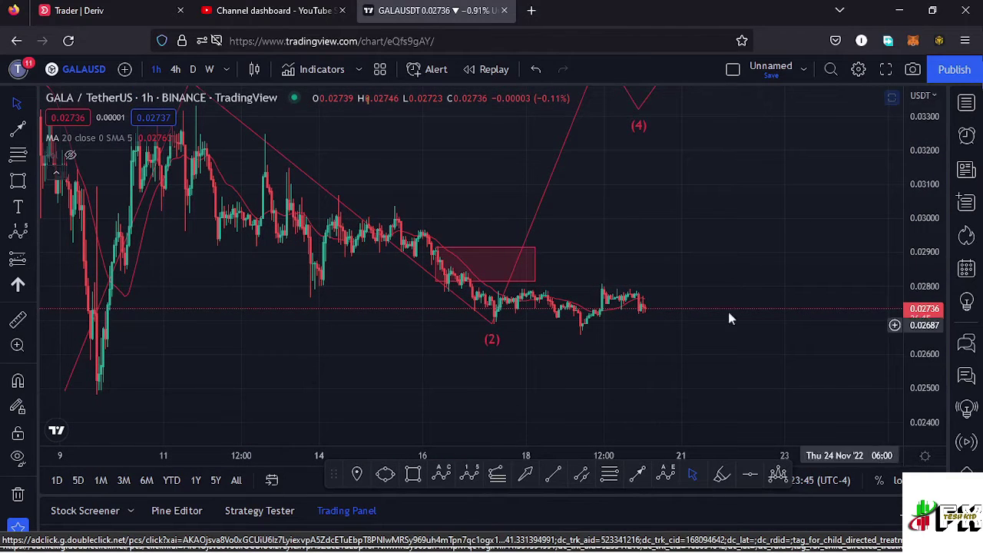
pyautogui.click(493, 328)
pyautogui.moveTo(493, 328)
pyautogui.mouseDown()
pyautogui.moveTo(588, 339)
pyautogui.moveTo(582, 344)
pyautogui.mouseUp()
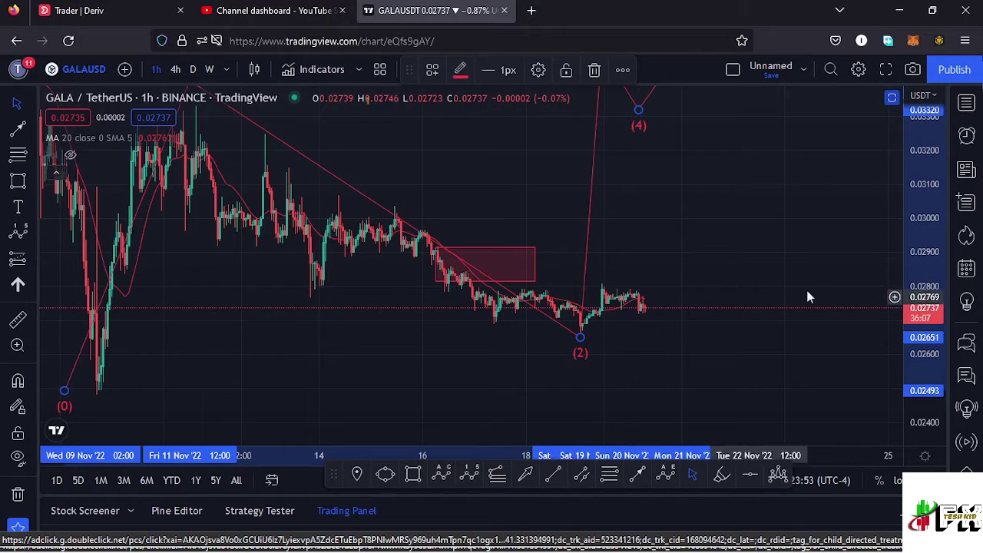
pyautogui.moveTo(924, 320); pyautogui.dragTo(925, 299)
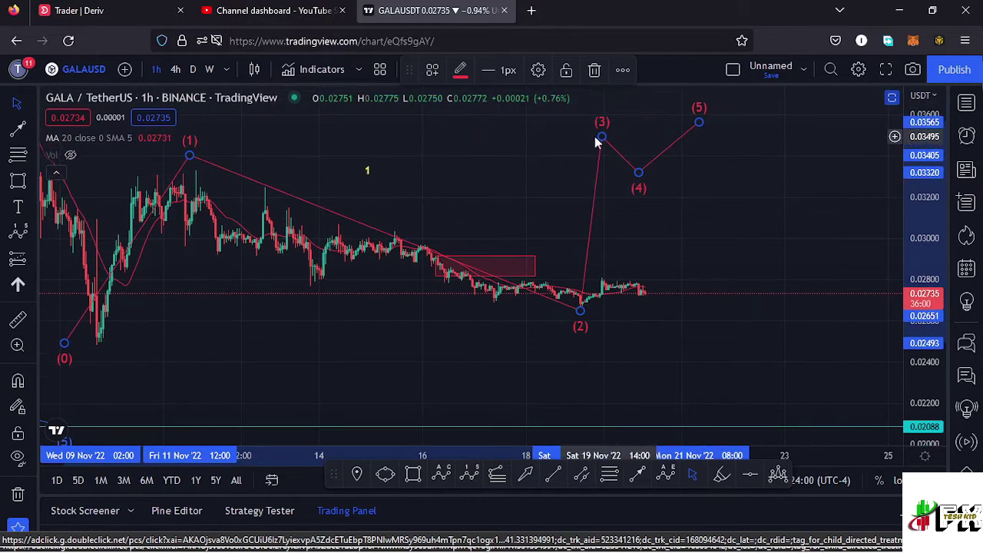
pyautogui.moveTo(602, 139); pyautogui.dragTo(608, 139)
pyautogui.moveTo(638, 172); pyautogui.dragTo(667, 185)
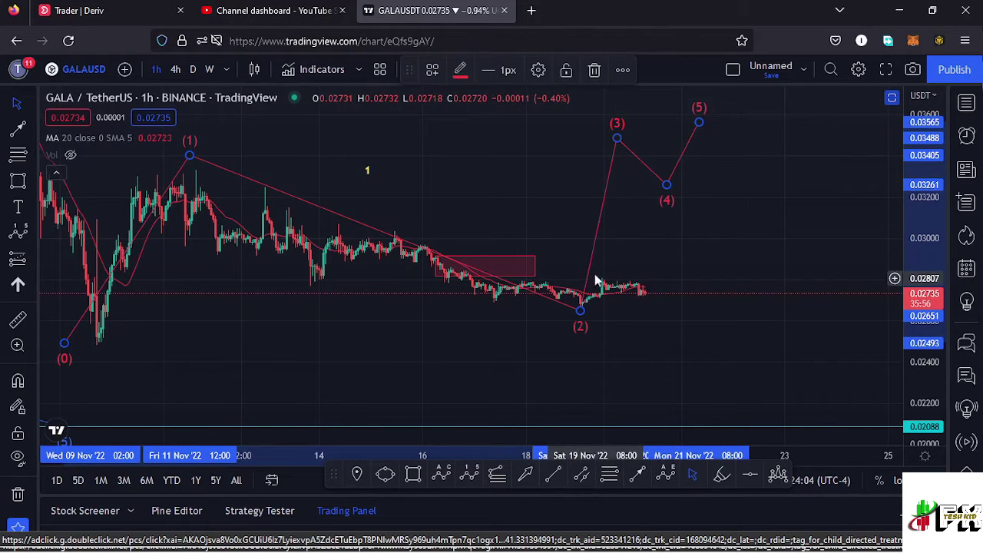
pyautogui.moveTo(618, 143); pyautogui.dragTo(636, 140)
pyautogui.click(645, 240)
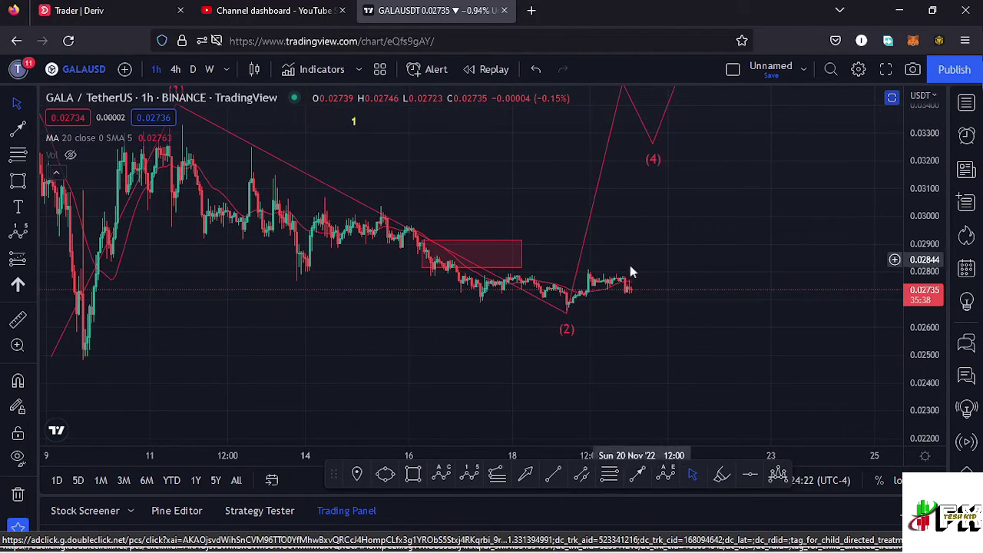
# Fine-tune wave (2) onto the low near 0.0262, refit the price scale, and raise point (3) slightly
pyautogui.moveTo(566, 315); pyautogui.dragTo(570, 321)
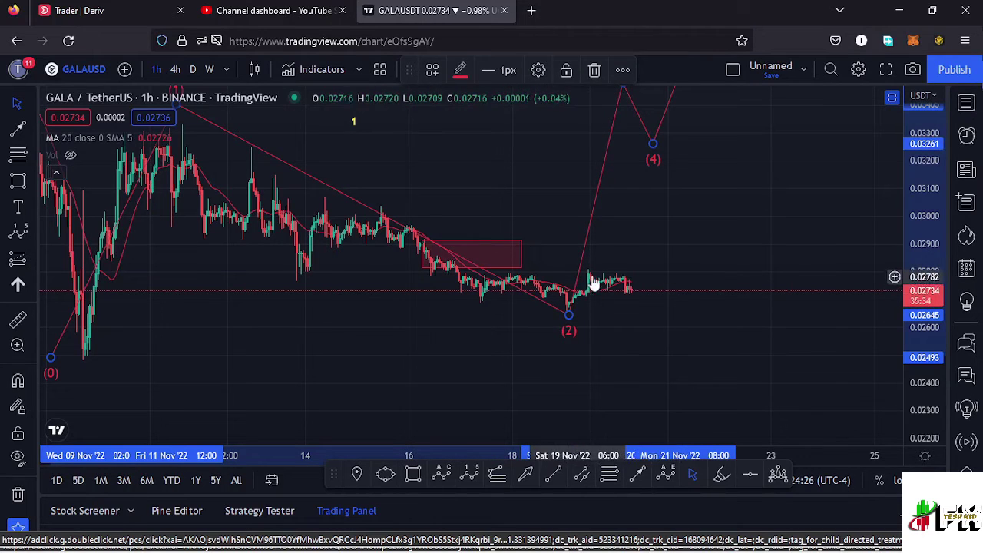
pyautogui.scroll(-4, 660, 274)
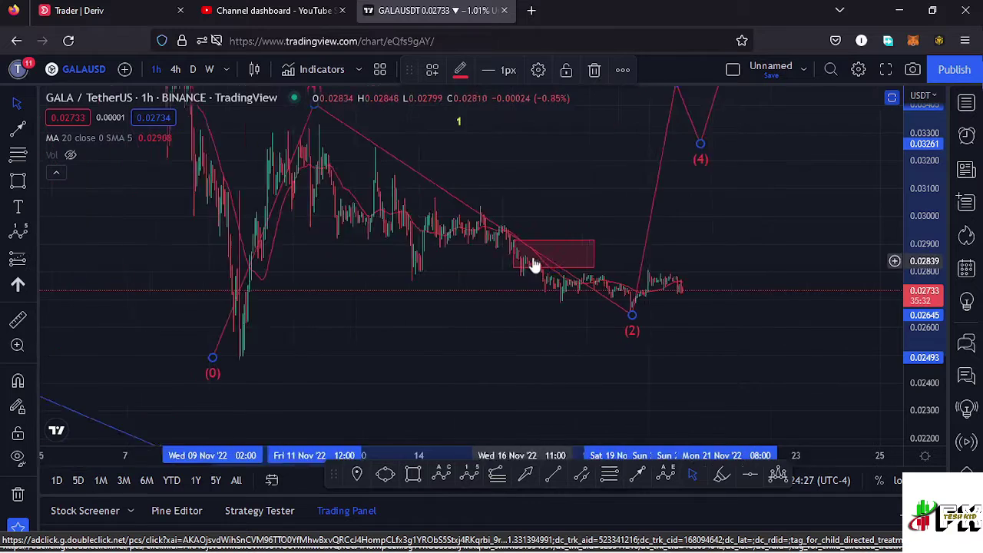
pyautogui.moveTo(660, 315); pyautogui.dragTo(664, 320)
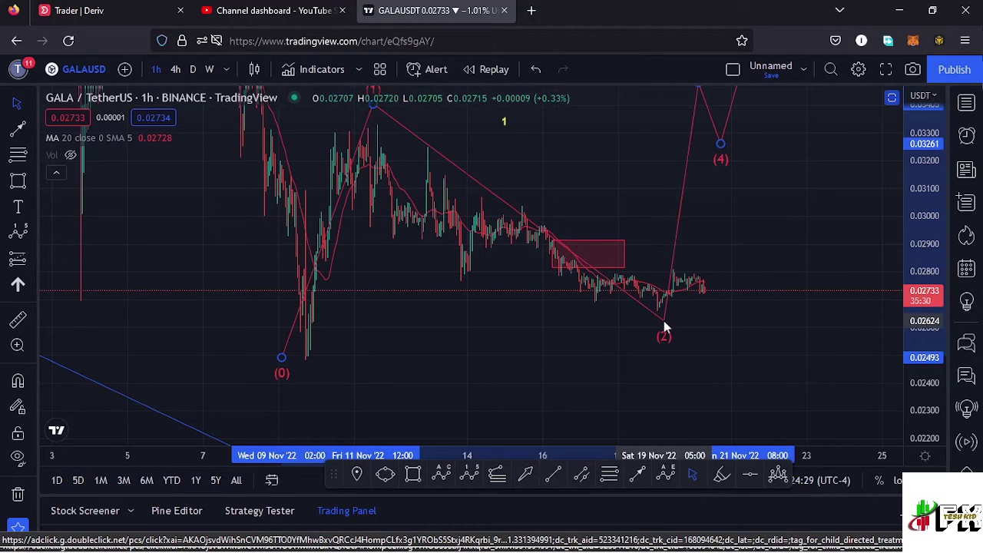
pyautogui.moveTo(638, 190); pyautogui.dragTo(573, 231)
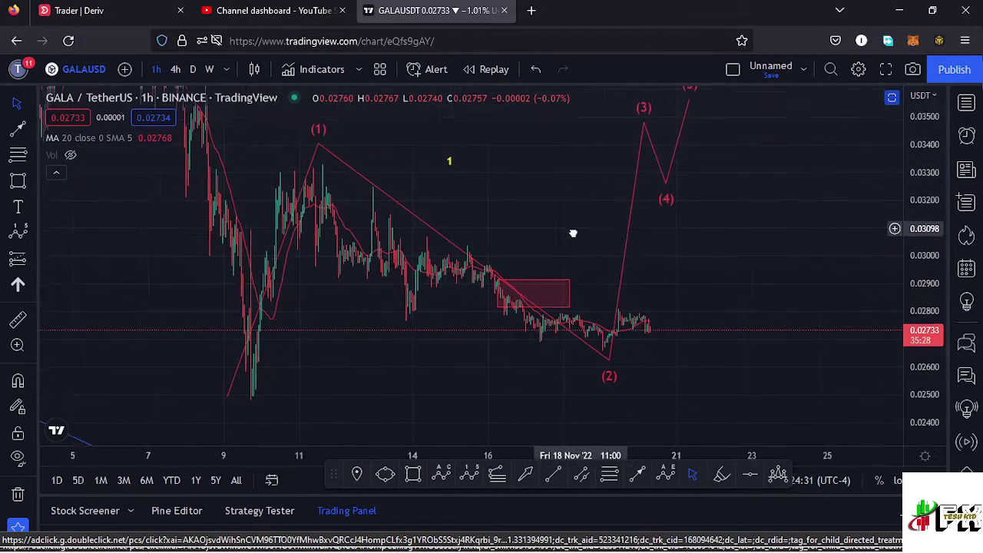
pyautogui.moveTo(917, 184); pyautogui.dragTo(918, 223)
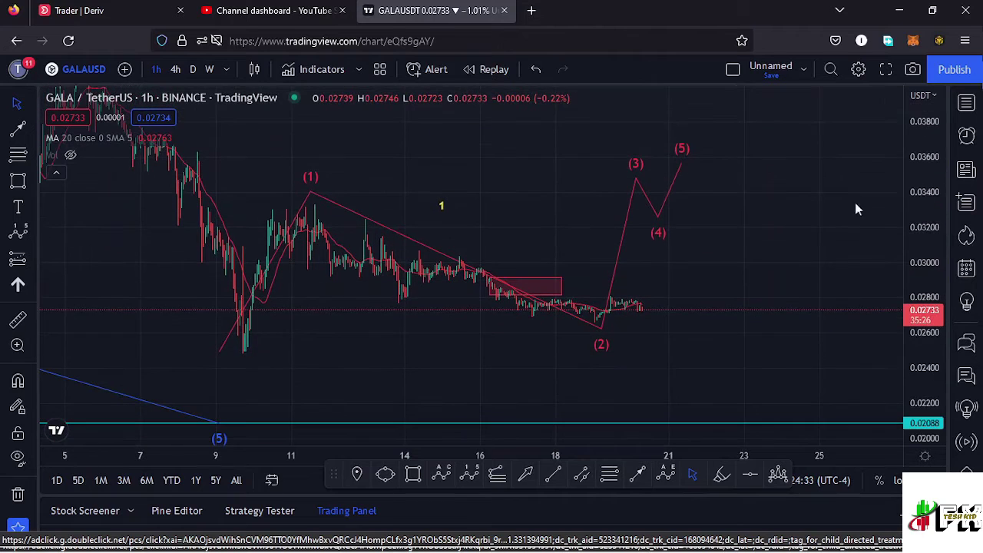
pyautogui.moveTo(636, 182); pyautogui.dragTo(638, 165)
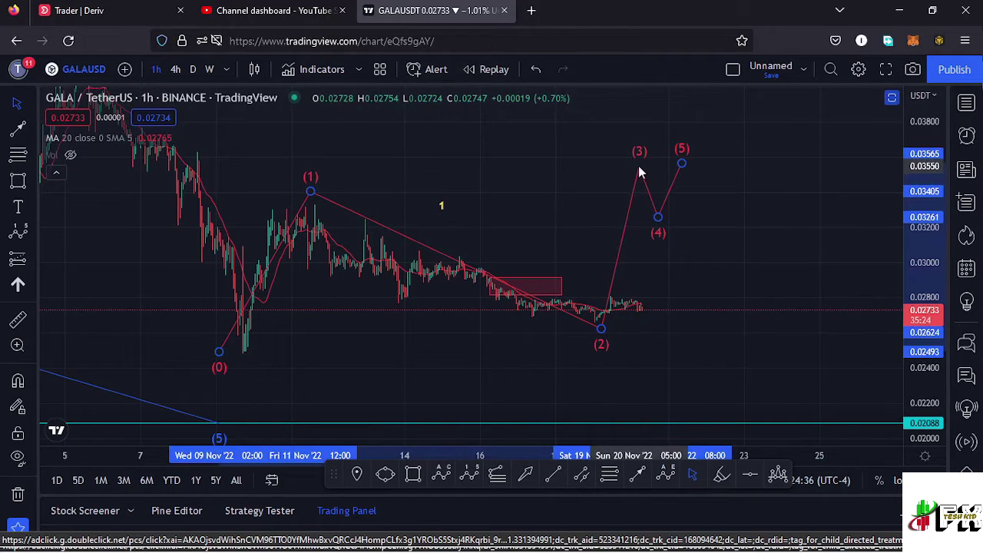
pyautogui.click(498, 477)
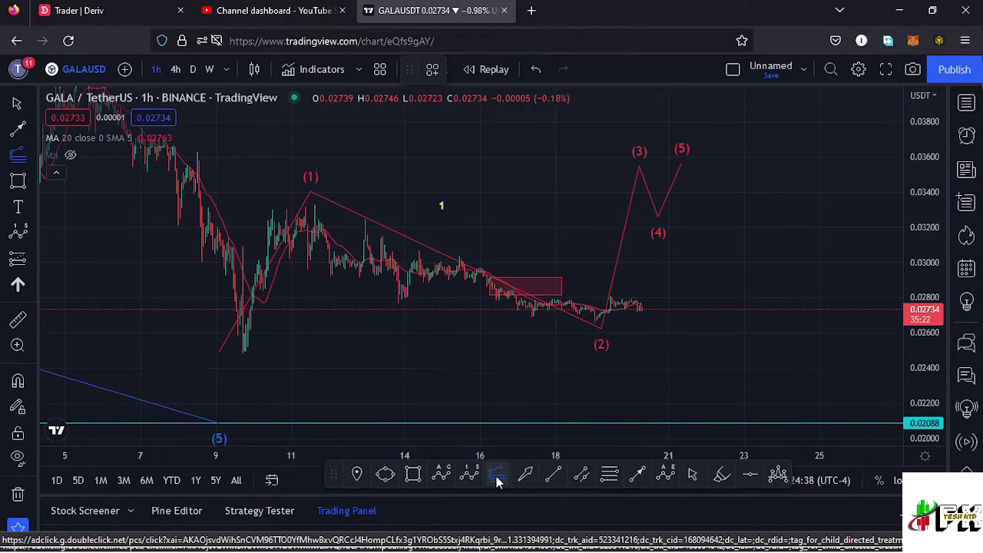
# Add trend-based Fibonacci extension levels from the wave (0) low, reaching 1.618 at 0.04031
pyautogui.click(241, 352)
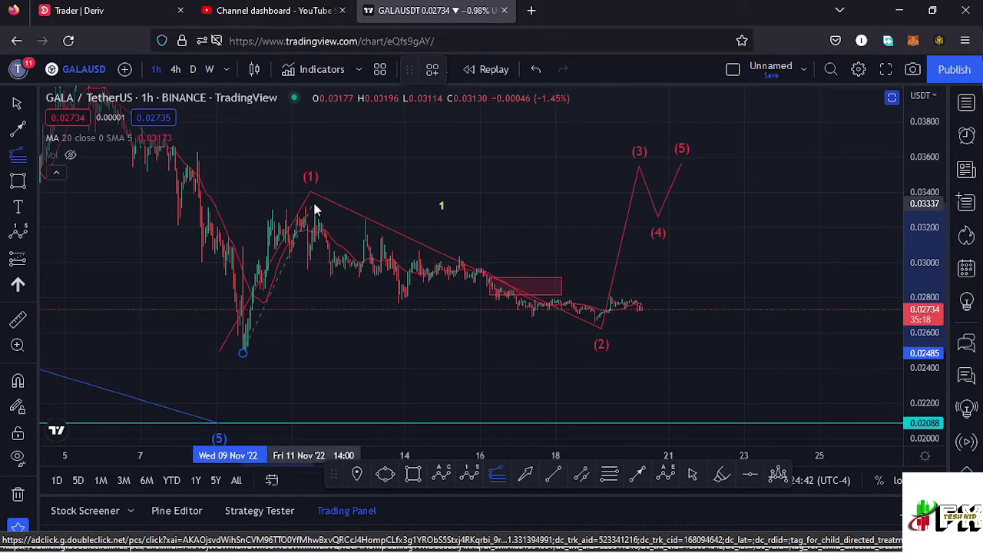
pyautogui.click(802, 323)
pyautogui.scroll(-5, 691, 231)
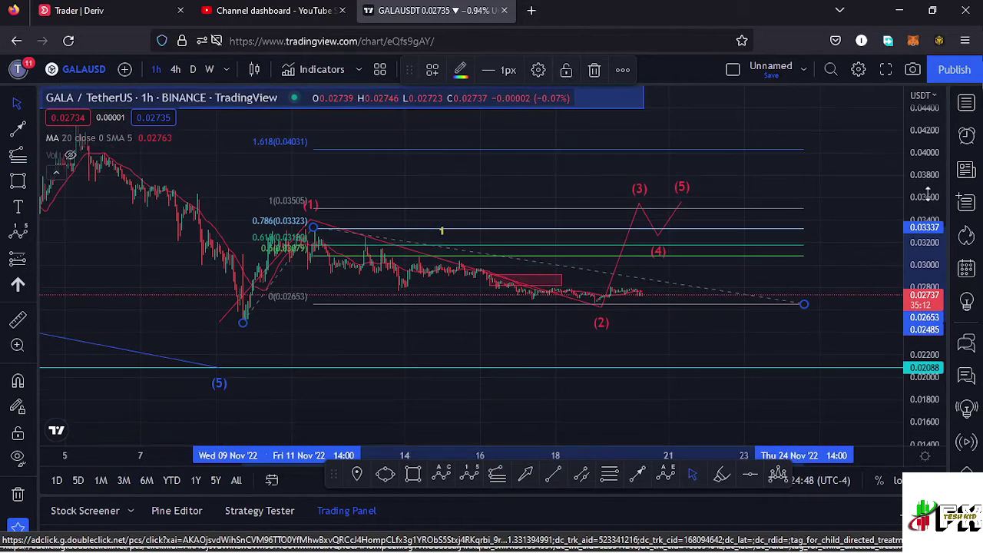
pyautogui.click(604, 209)
# Raise wave (3) to the 1.618 level near 0.0400 and wave (4) to about 0.0338
pyautogui.moveTo(654, 224); pyautogui.dragTo(643, 171)
pyautogui.moveTo(668, 252); pyautogui.dragTo(782, 120)
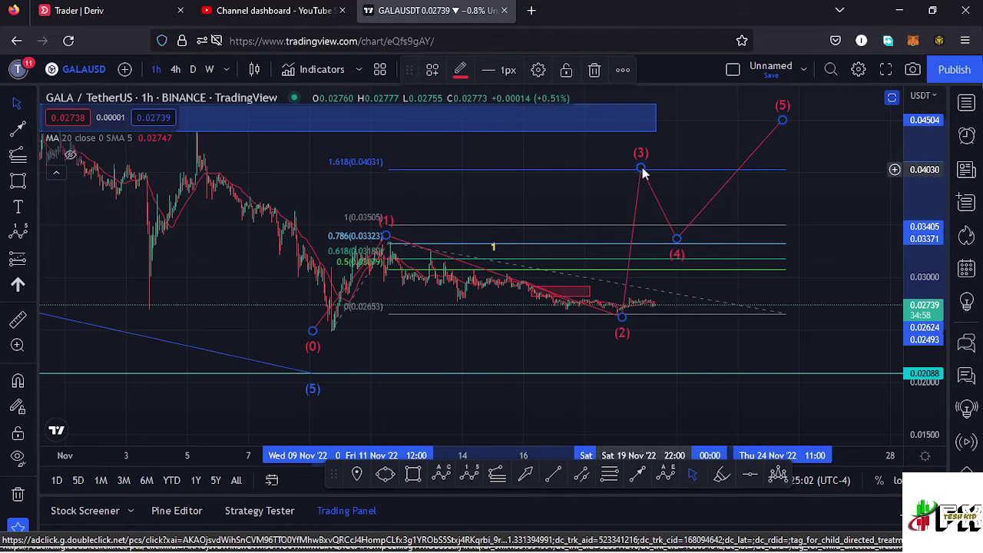
pyautogui.moveTo(645, 174); pyautogui.dragTo(665, 173)
pyautogui.moveTo(677, 238); pyautogui.dragTo(688, 238)
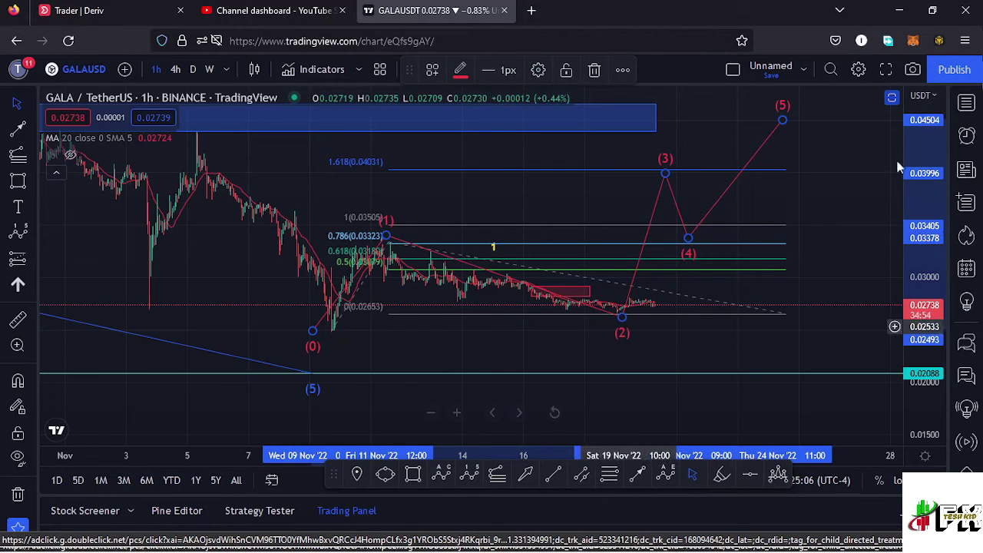
# Bring back the RSI and MACD panes, maximizing each in turn before restoring the normal layout
pyautogui.click(891, 98)
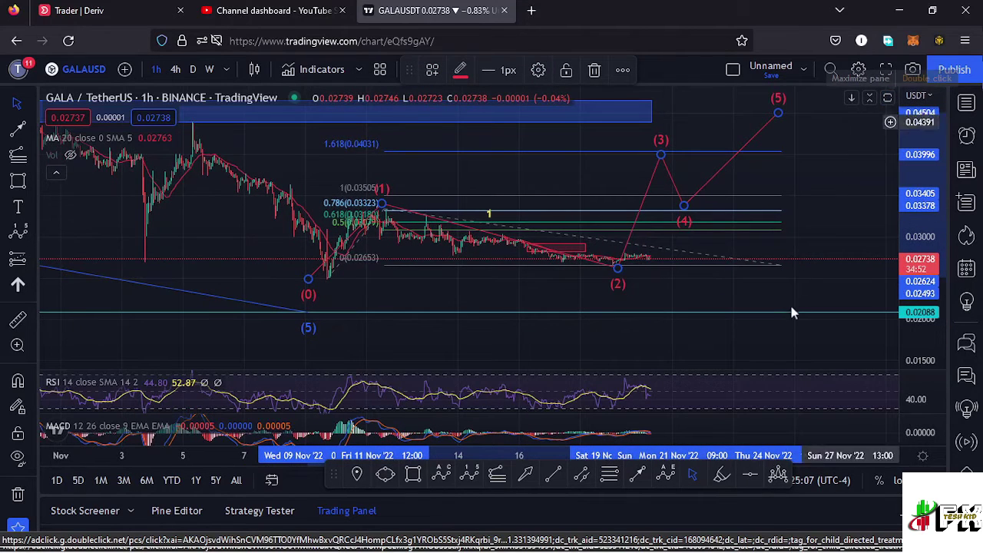
pyautogui.click(887, 381)
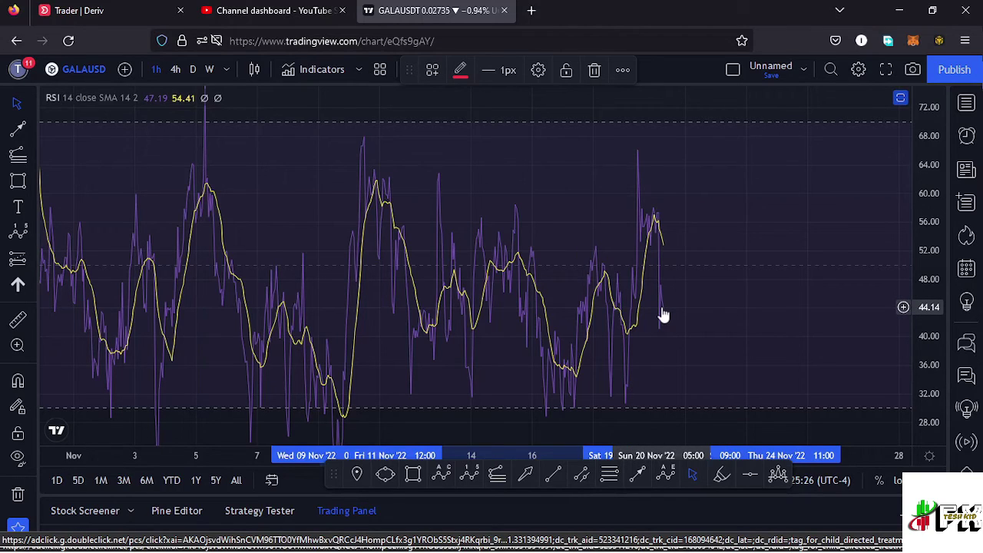
pyautogui.click(900, 98)
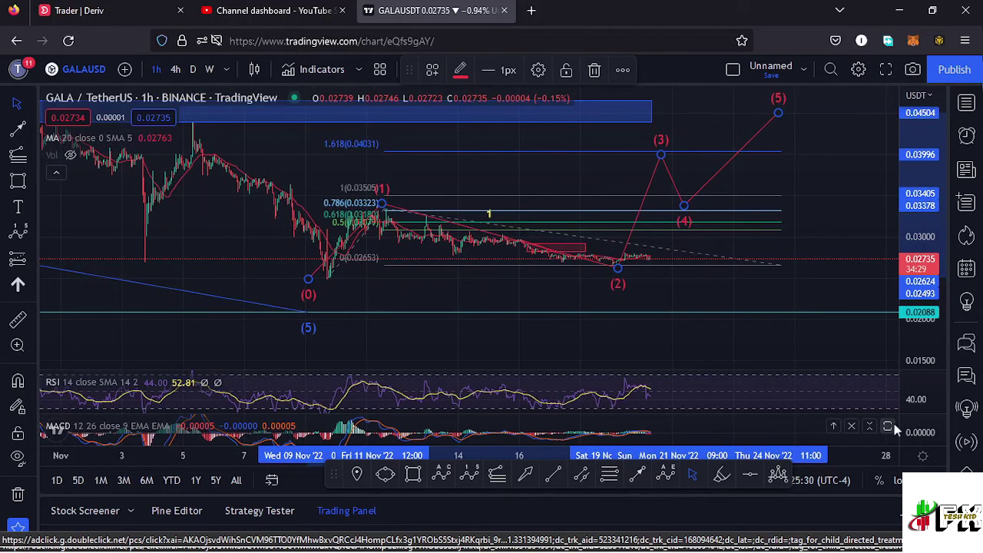
pyautogui.click(894, 427)
pyautogui.scroll(3, 627, 358)
pyautogui.moveTo(628, 360)
pyautogui.mouseDown()
pyautogui.moveTo(531, 358)
pyautogui.moveTo(748, 366)
pyautogui.moveTo(643, 376)
pyautogui.mouseUp()
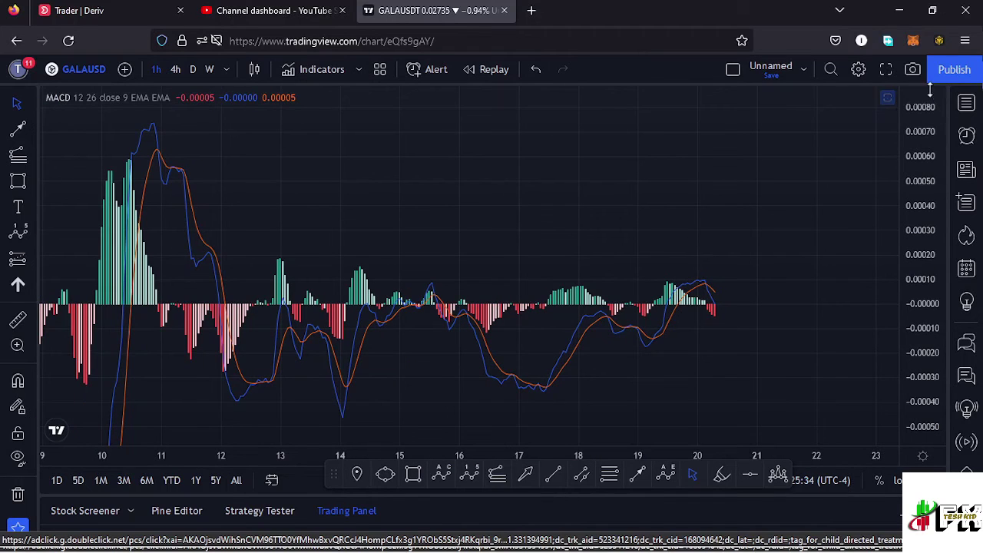
pyautogui.click(888, 98)
# Zoom out and pan back to October history so the whole projected wave is visible
pyautogui.scroll(-5, 681, 298)
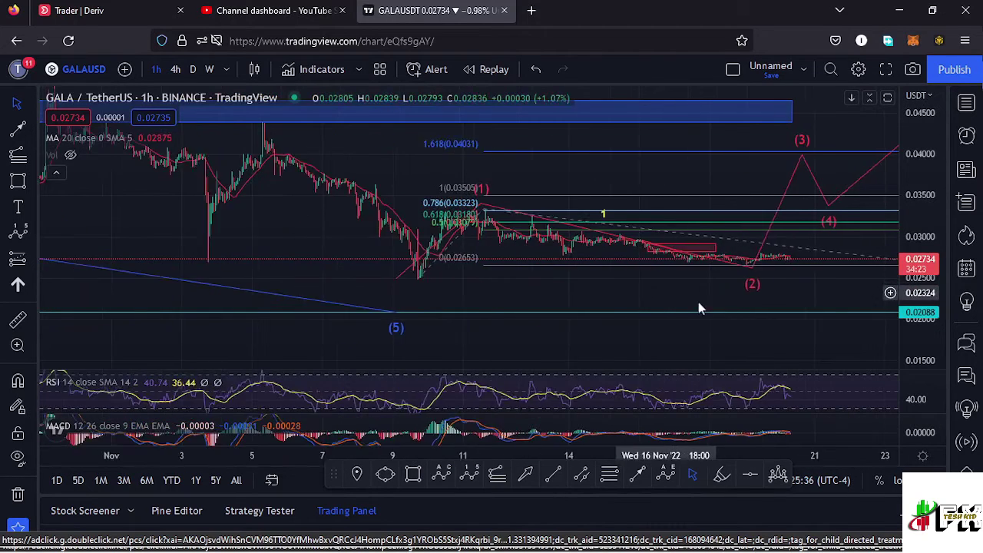
pyautogui.moveTo(656, 297); pyautogui.dragTo(573, 287)
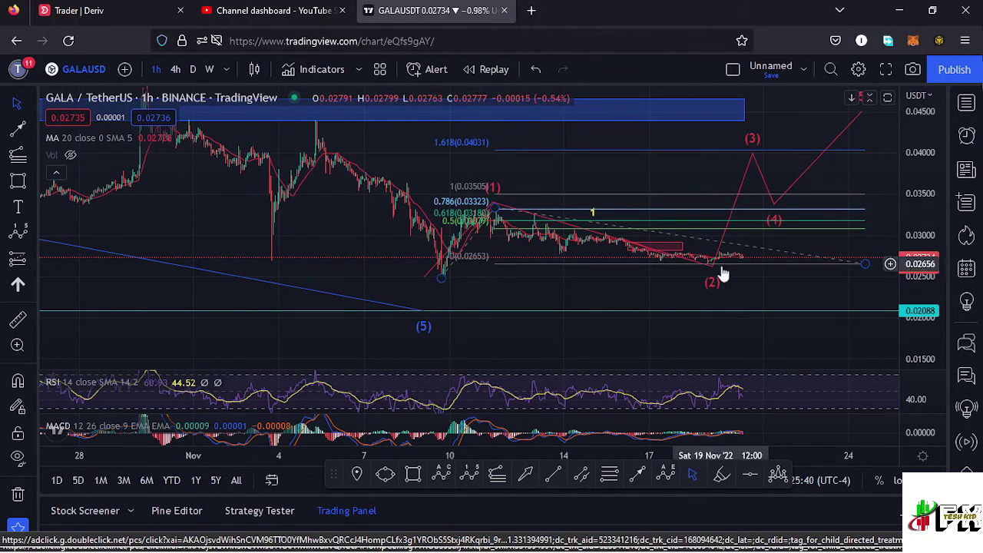
pyautogui.scroll(-2, 468, 294)
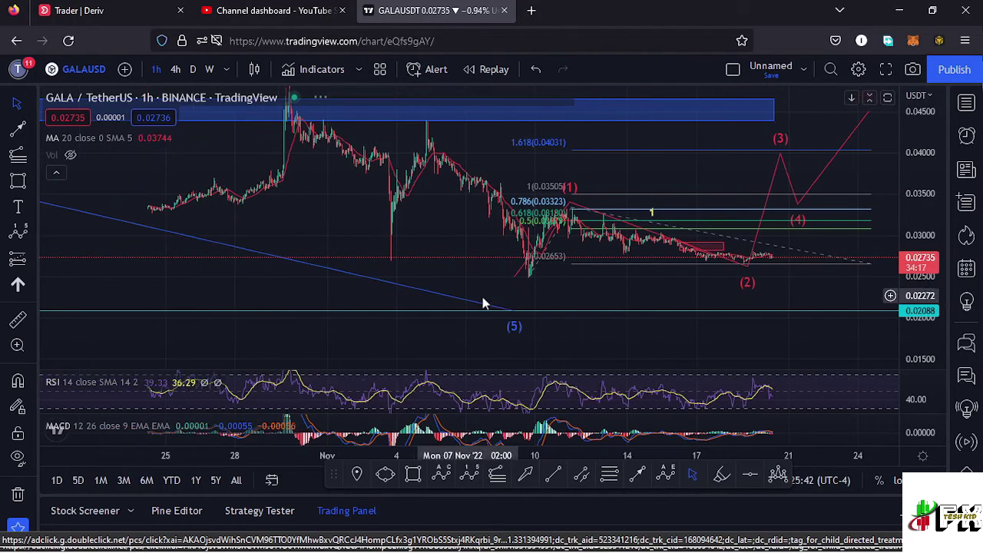
pyautogui.scroll(-2, 614, 293)
pyautogui.moveTo(686, 286); pyautogui.dragTo(583, 305)
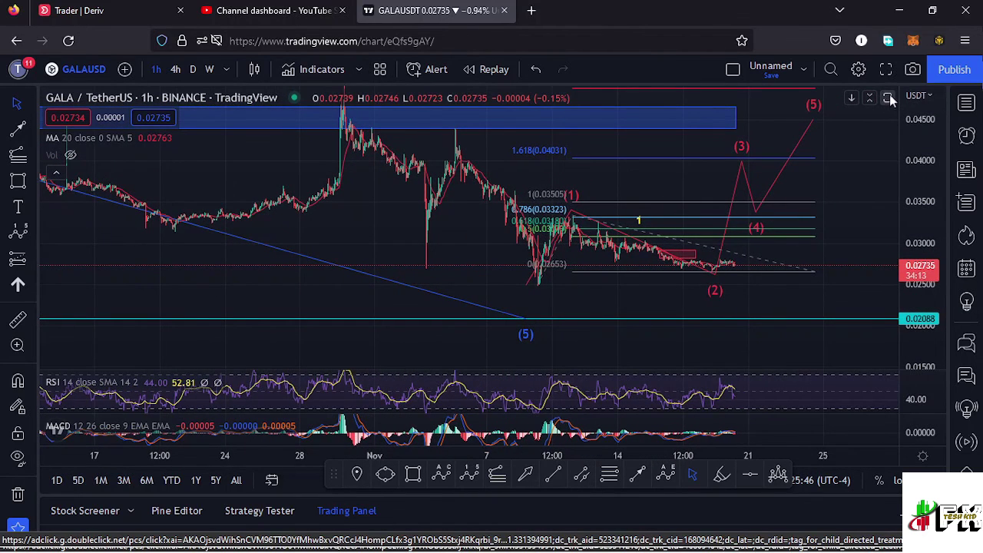